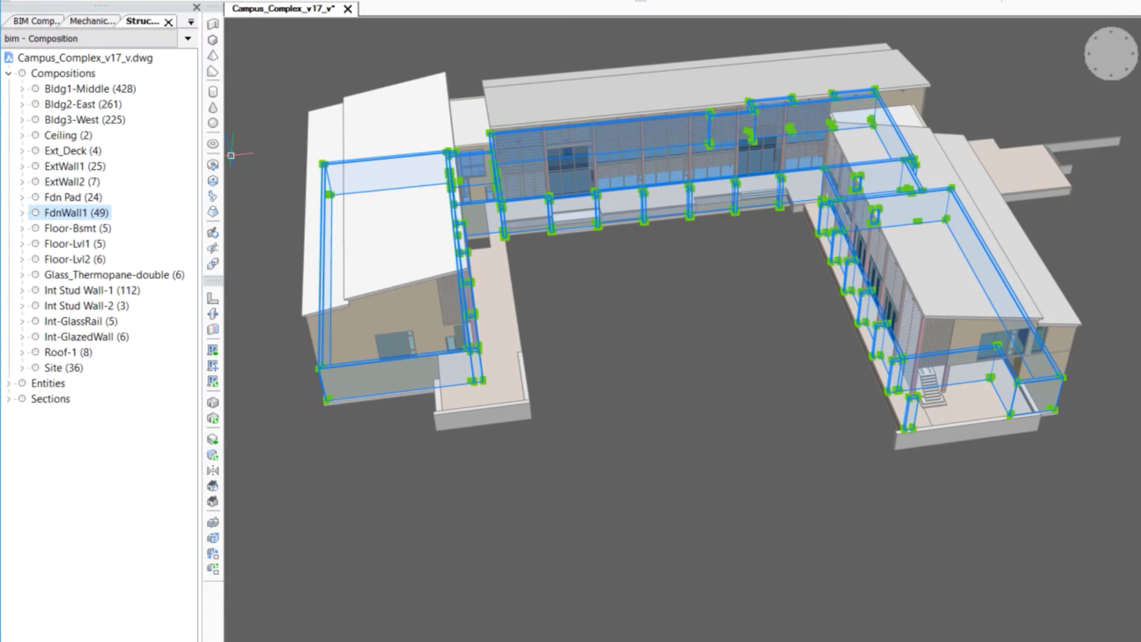
Highlight the Int-GlazedWall elements, then the curtain walls, and enter 'Design' as a department value
left_click(95, 336)
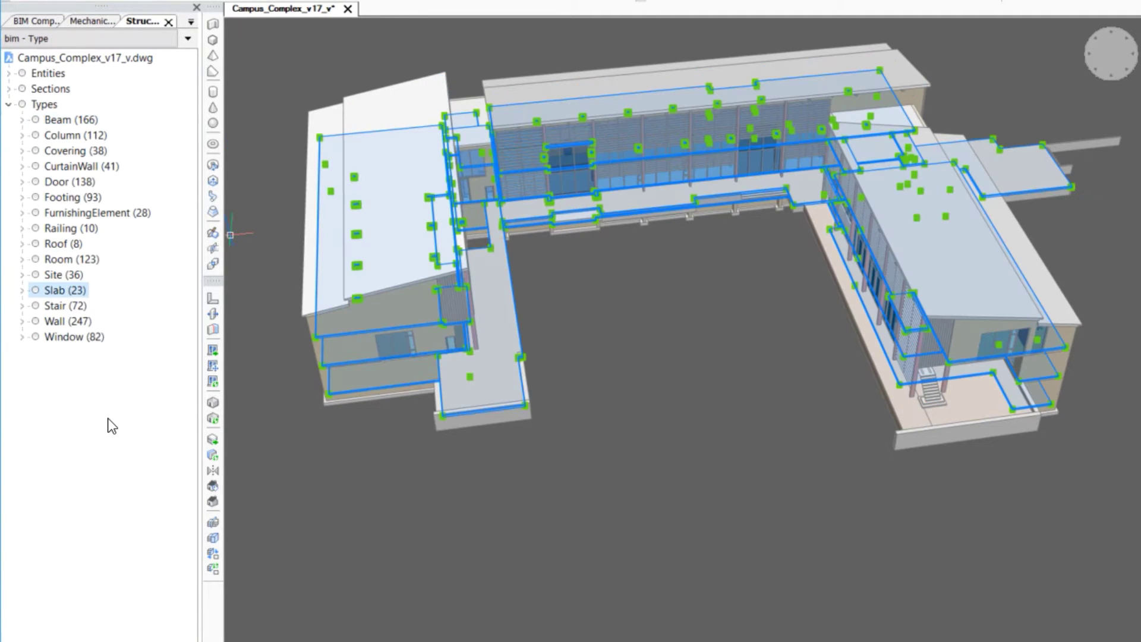
left_click(82, 165)
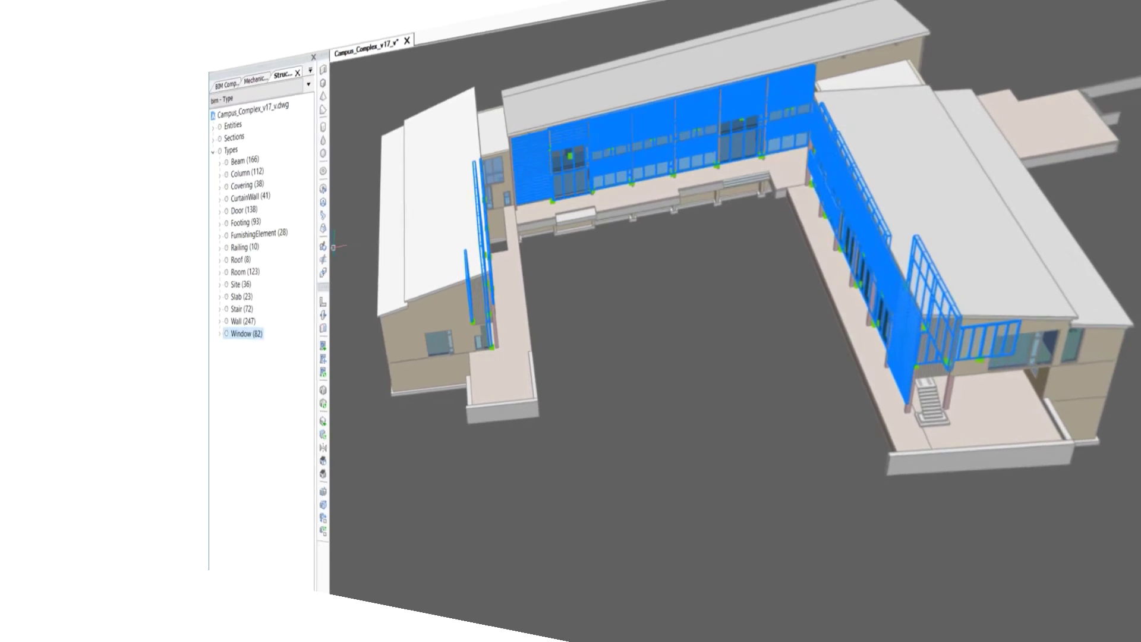
type("D")
type("esig")
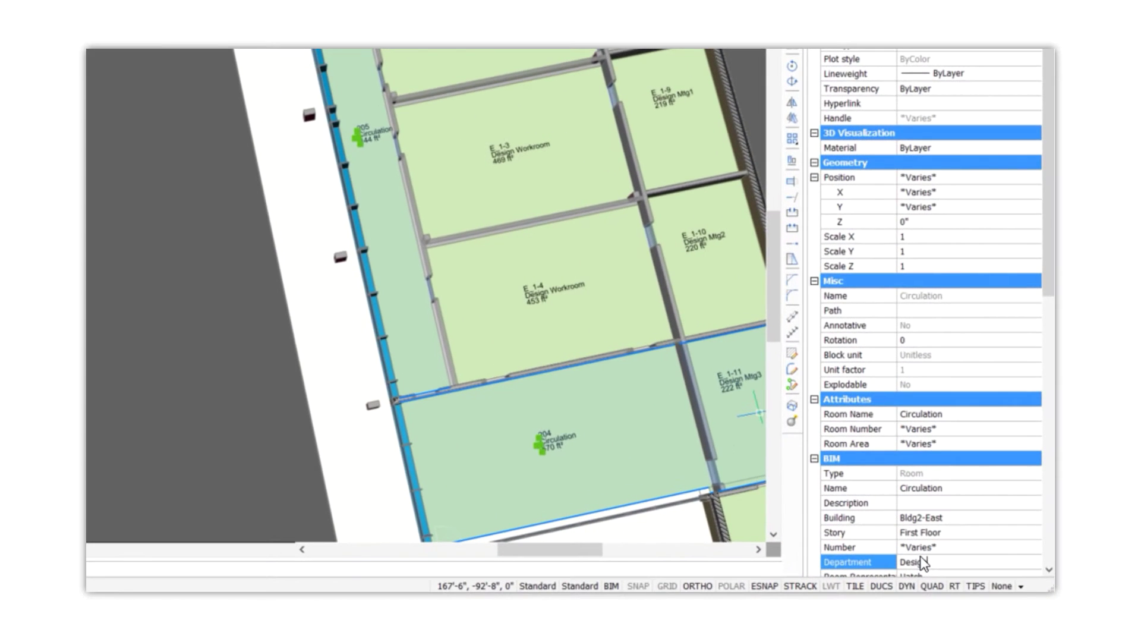
type("n")
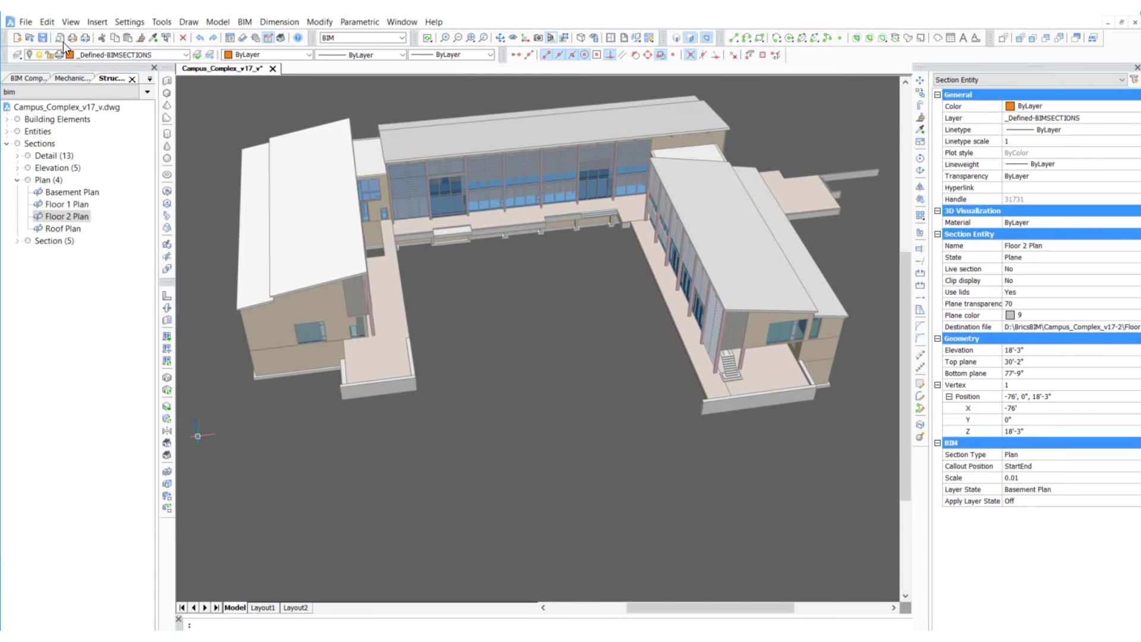
Collapse Sections and load the bim - Composition.cst structure configuration
left_click(7, 143)
left_click(147, 94)
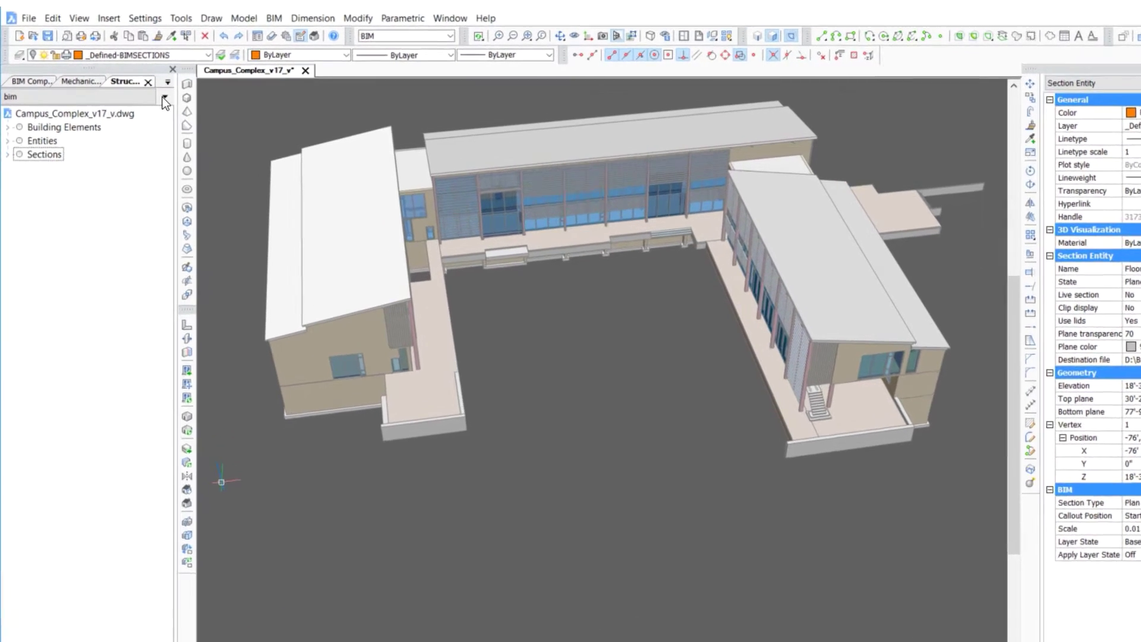
left_click(366, 145)
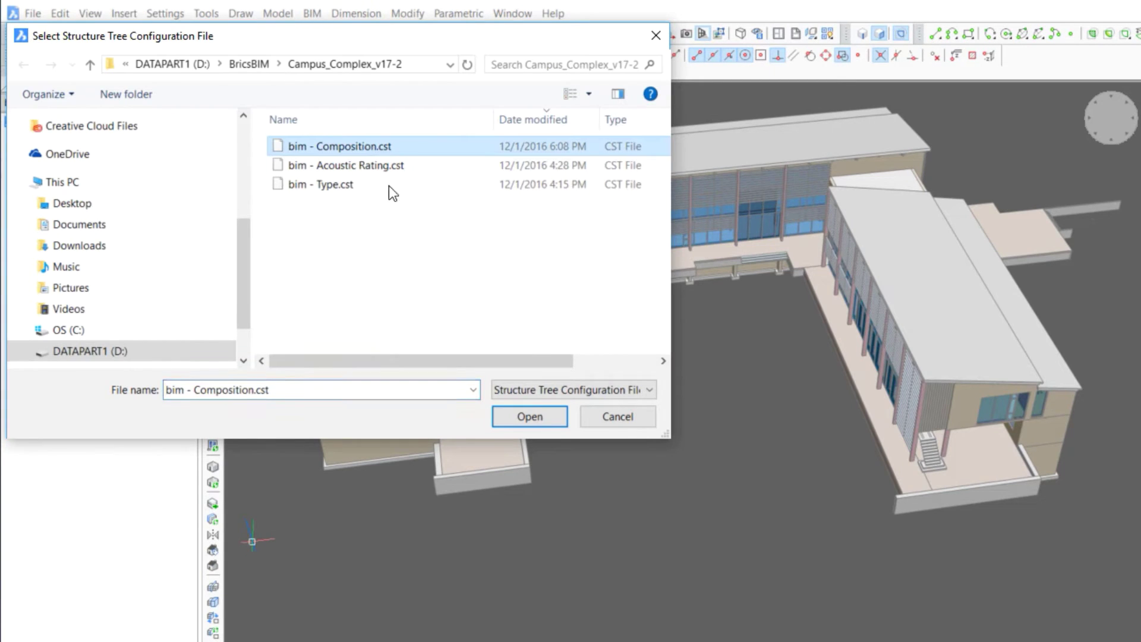
left_click(529, 417)
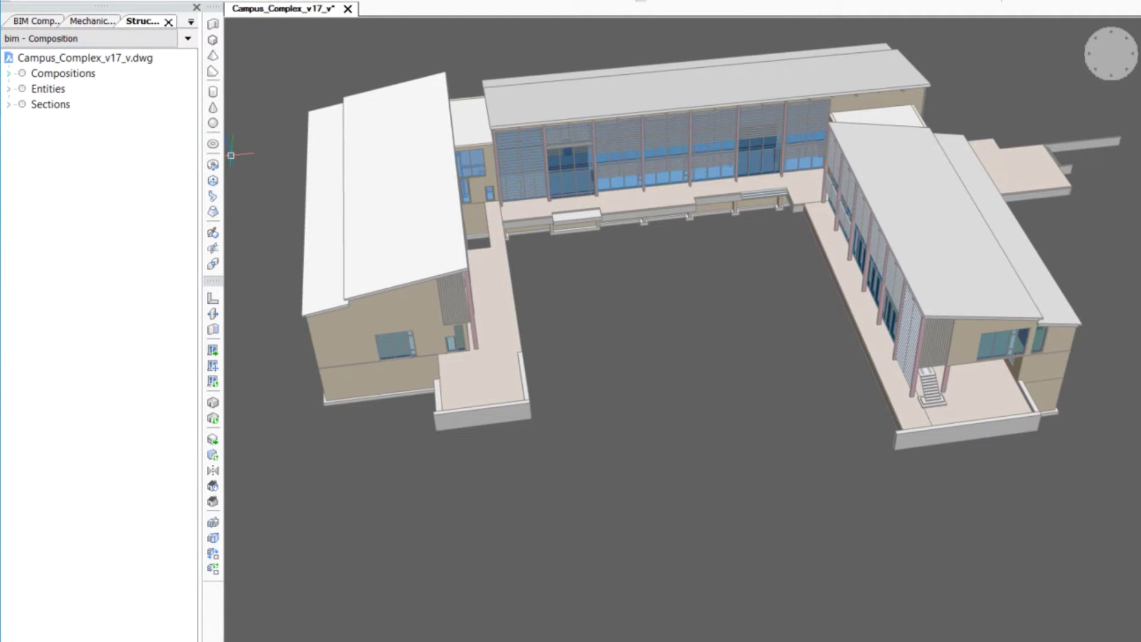
Expand Compositions and highlight ExtWall1, FdnWall1, Int-GlazedWall, then Int Stud Wall-1 in turn
left_click(8, 73)
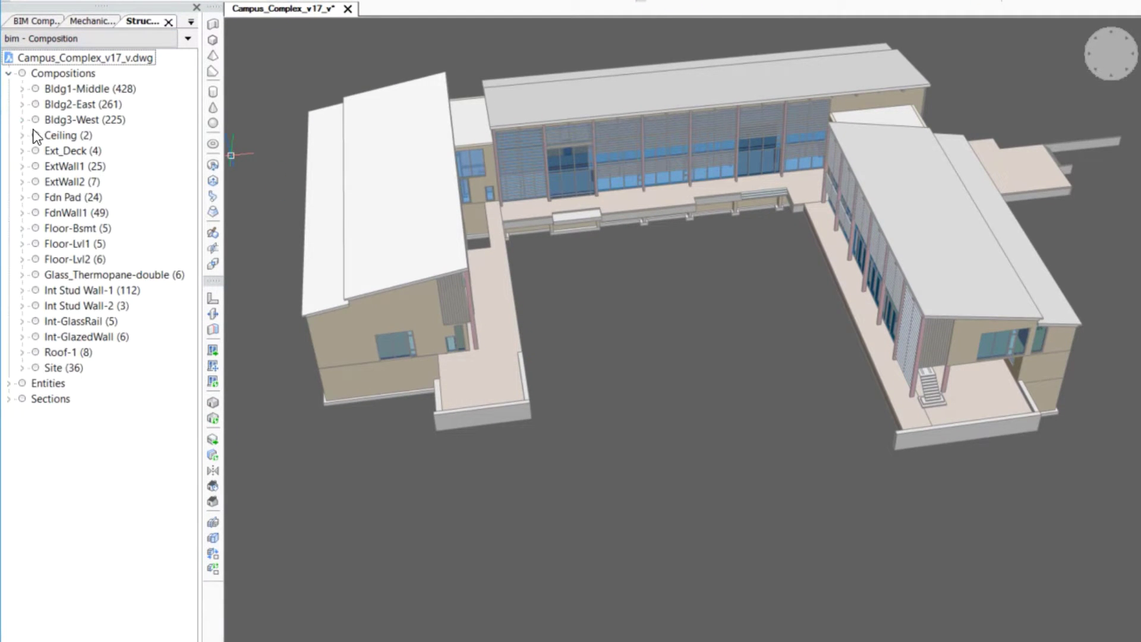
left_click(89, 167)
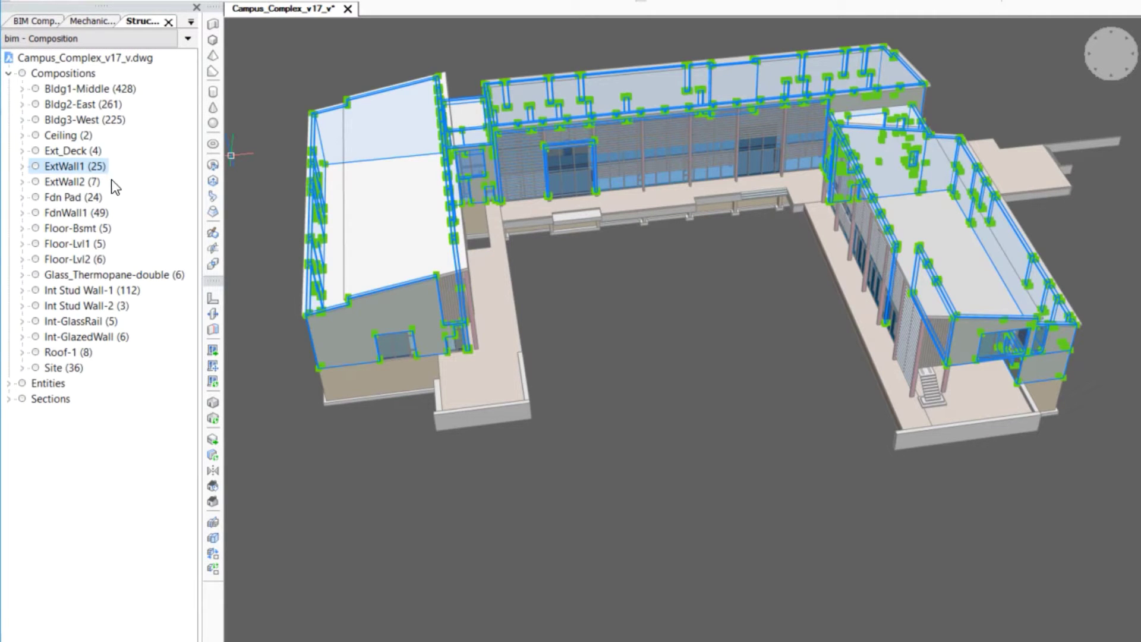
left_click(96, 214)
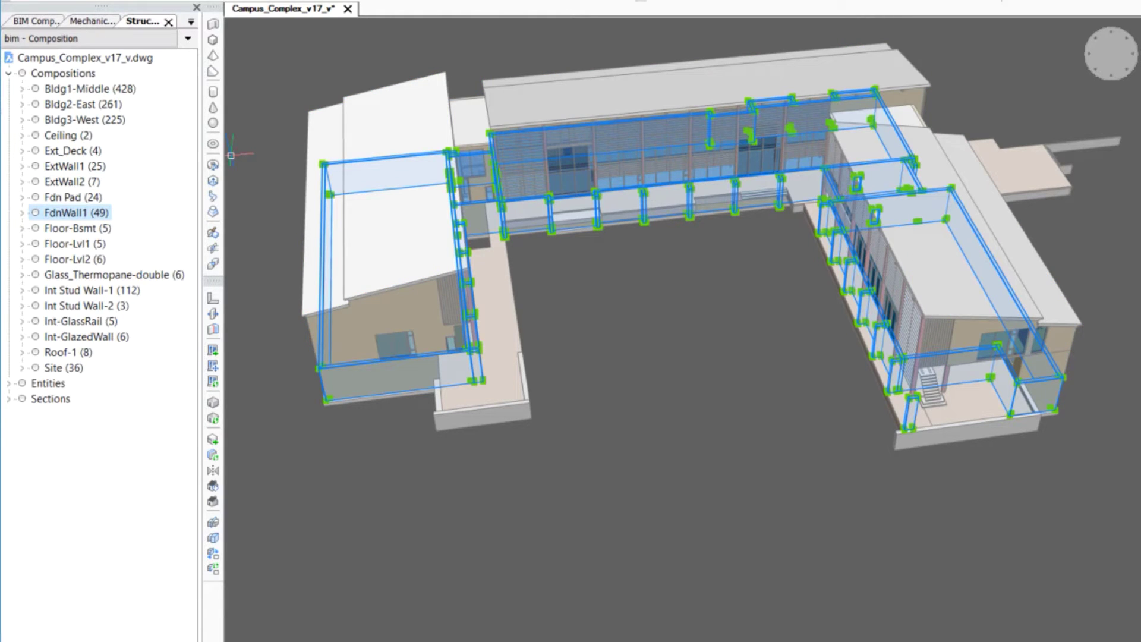
left_click(98, 336)
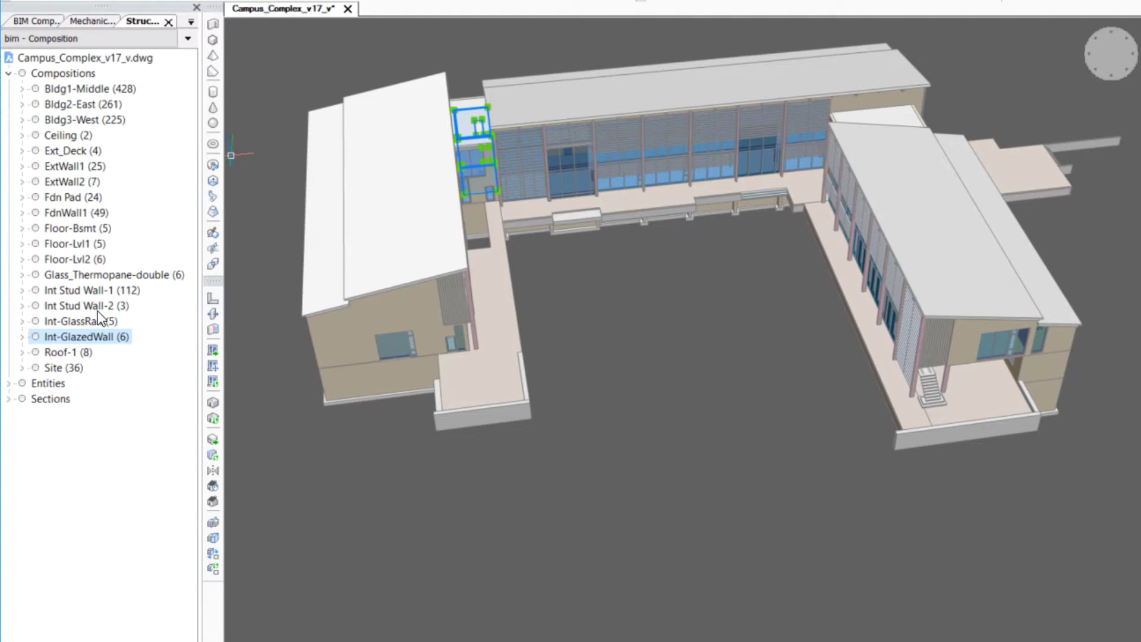
left_click(98, 291)
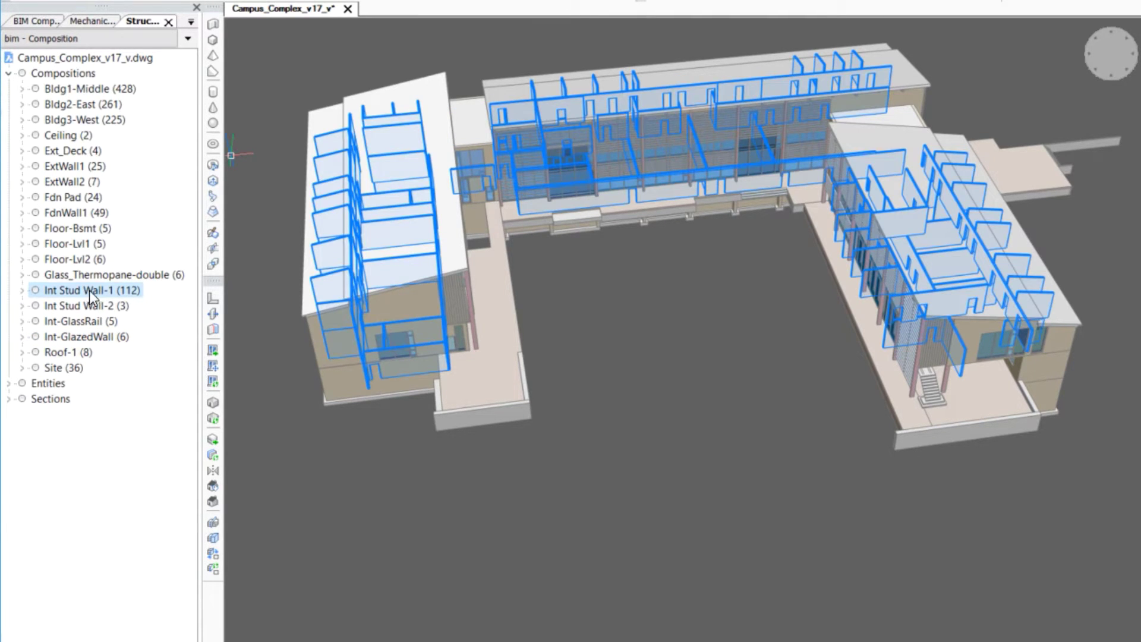
Break Int Stud Wall-1 down by building and floor, selecting only Bldg1-Middle's First Floor walls
left_click(21, 291)
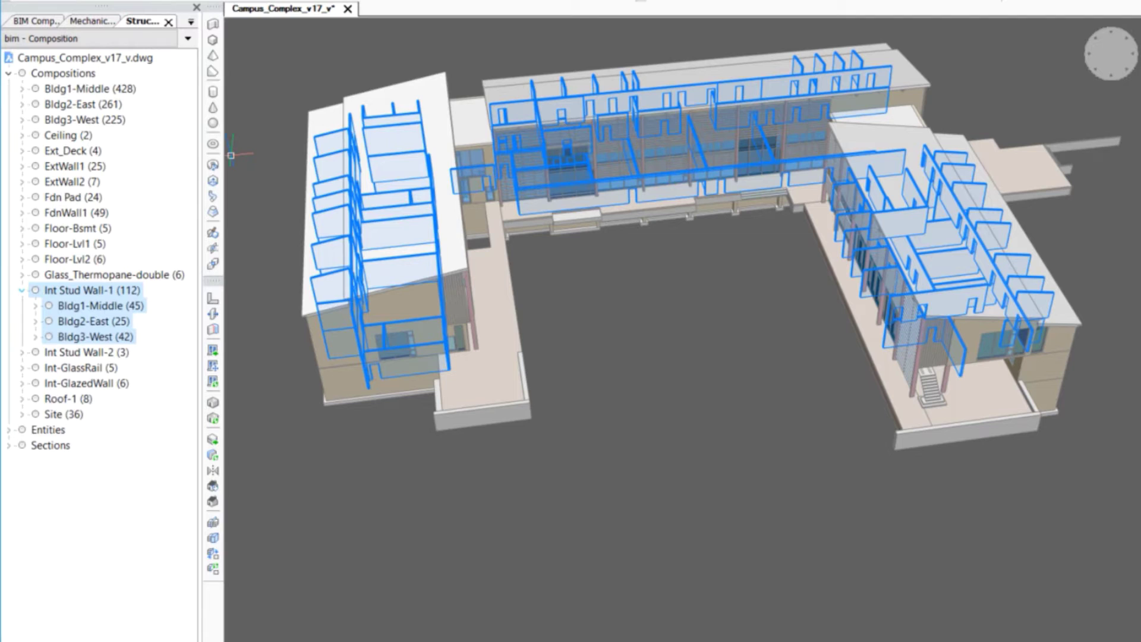
left_click(35, 321)
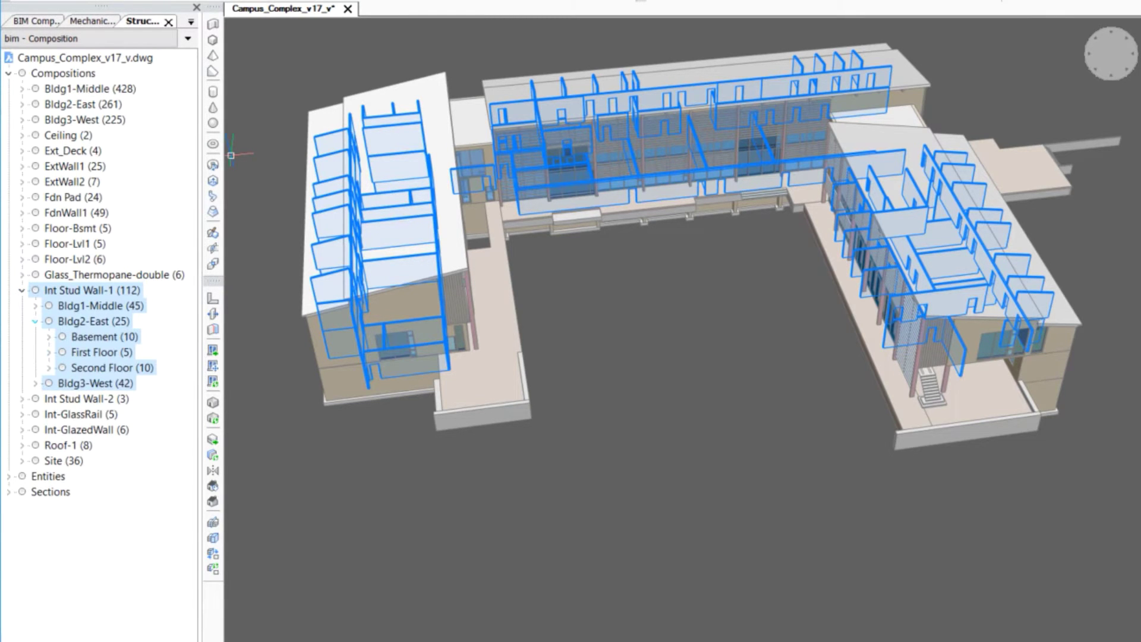
left_click(35, 306)
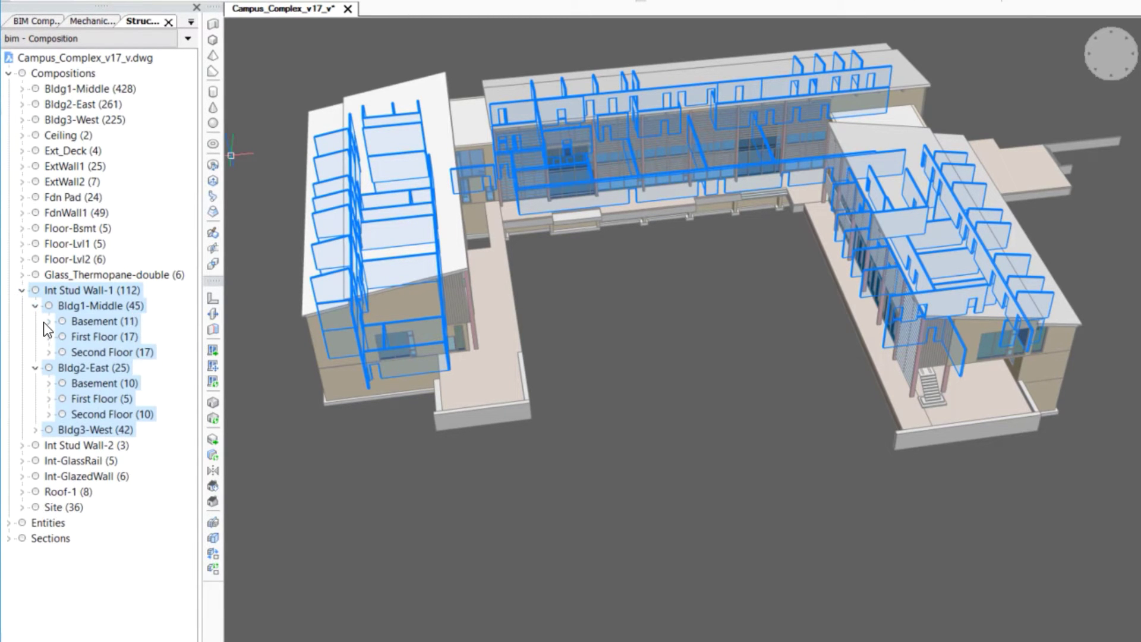
left_click(99, 339)
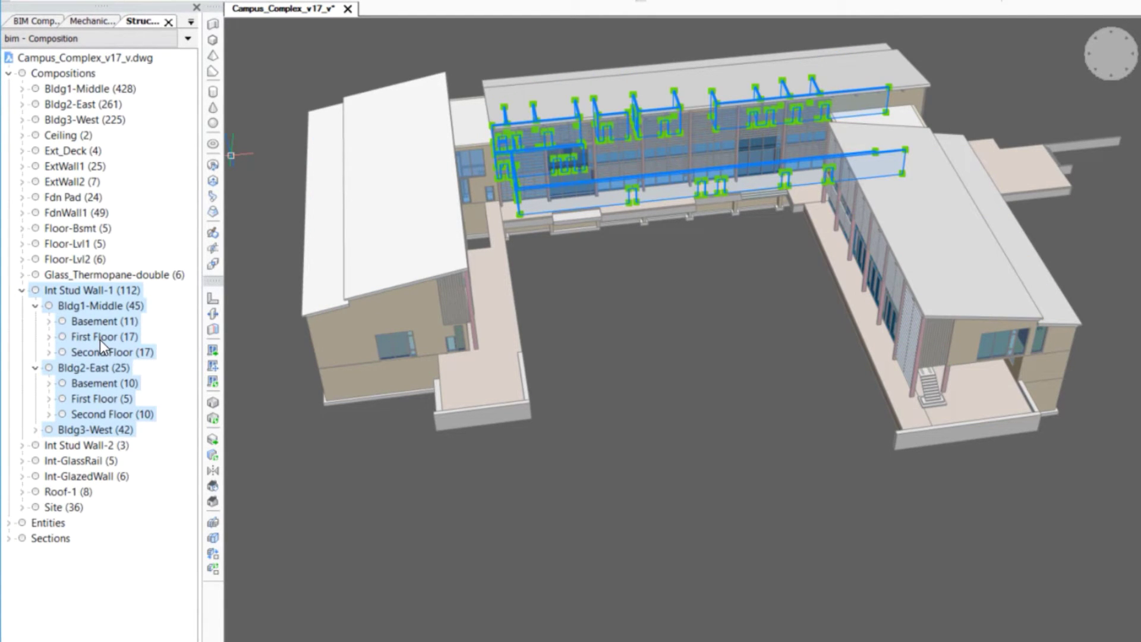
left_click(100, 340)
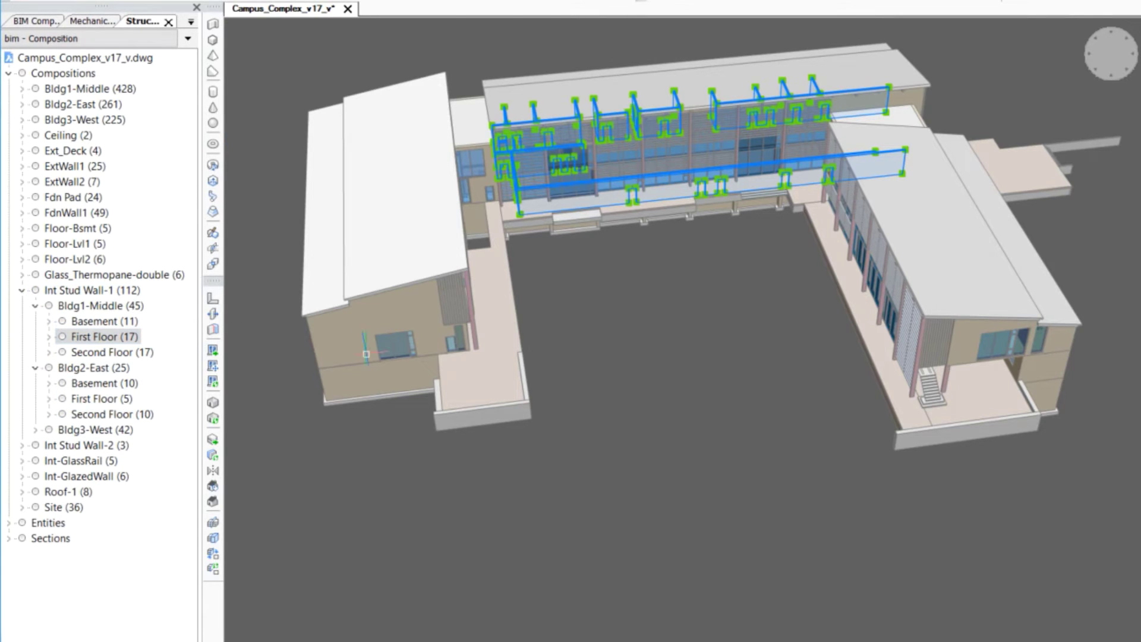
Load the bim - Type structure configuration
left_click(186, 44)
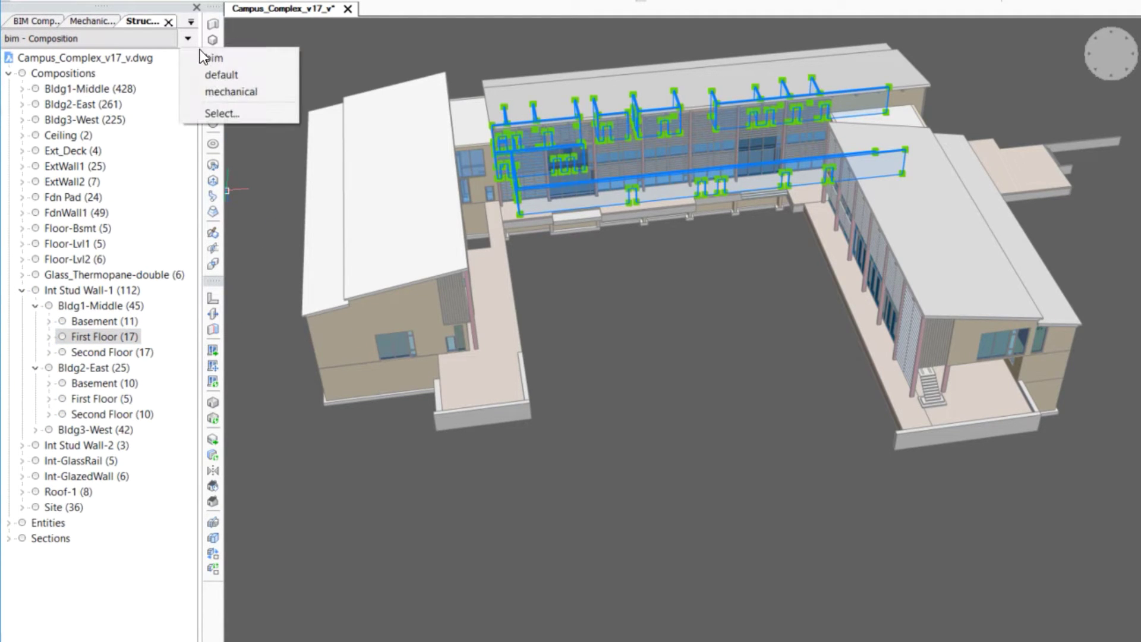
left_click(226, 113)
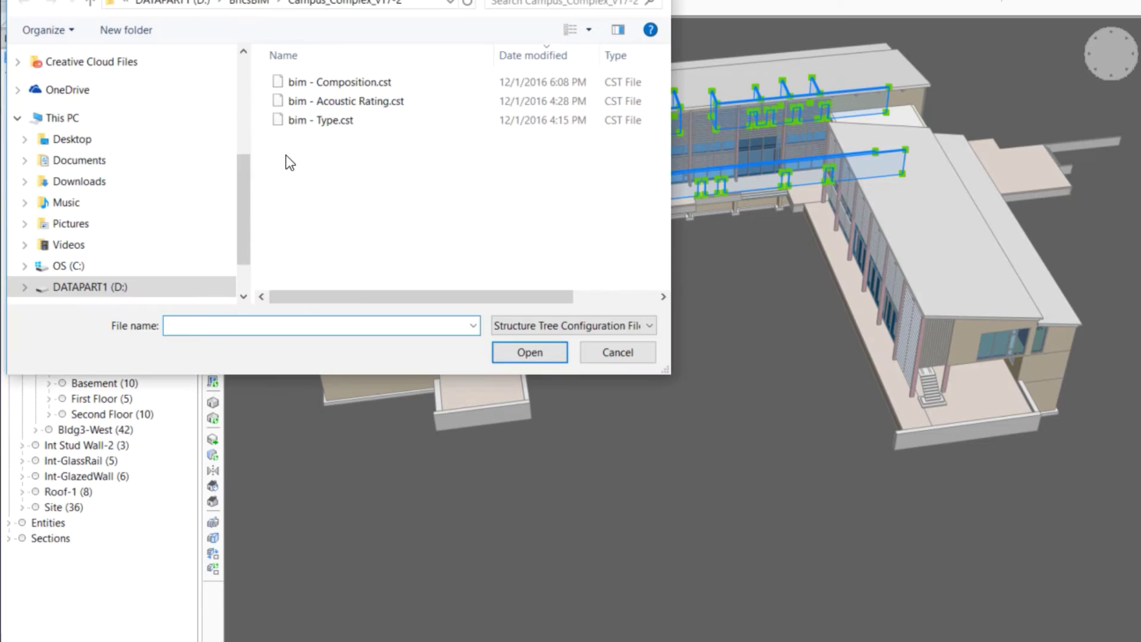
left_click(330, 122)
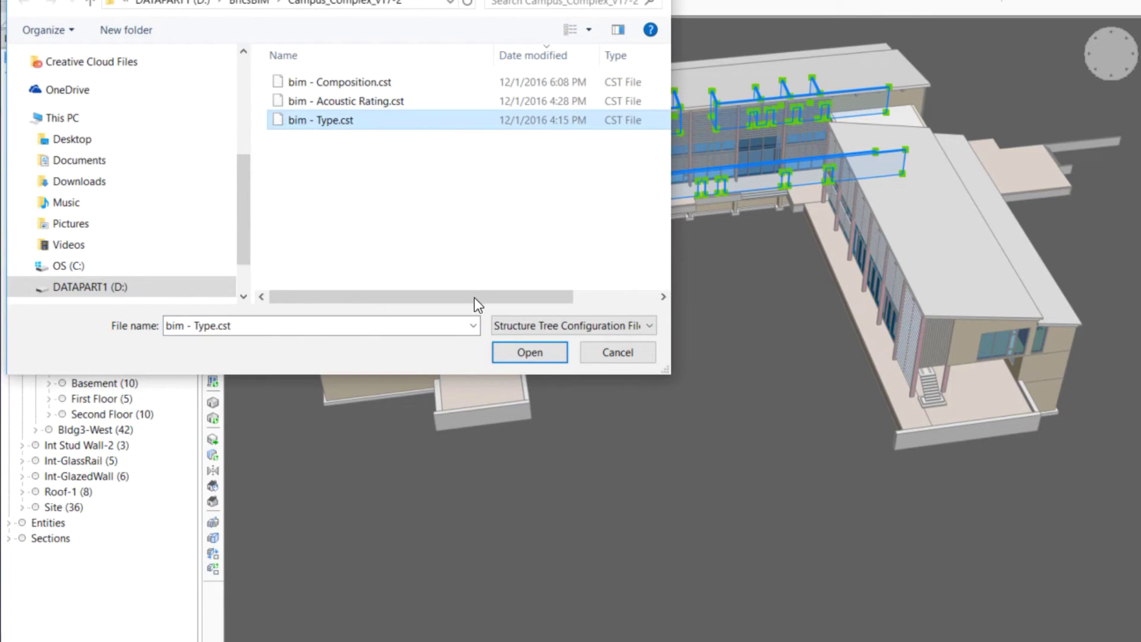
left_click(522, 354)
Expand Types and select the 166 beams, slabs, curtain walls, then the 82 windows in turn
left_click(8, 104)
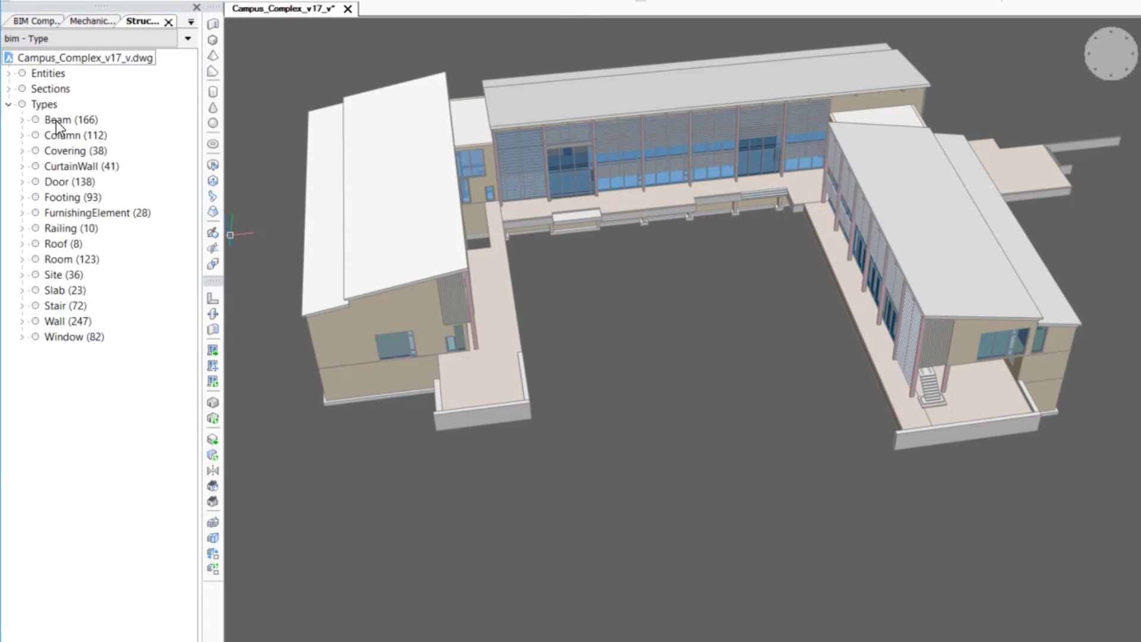
left_click(56, 121)
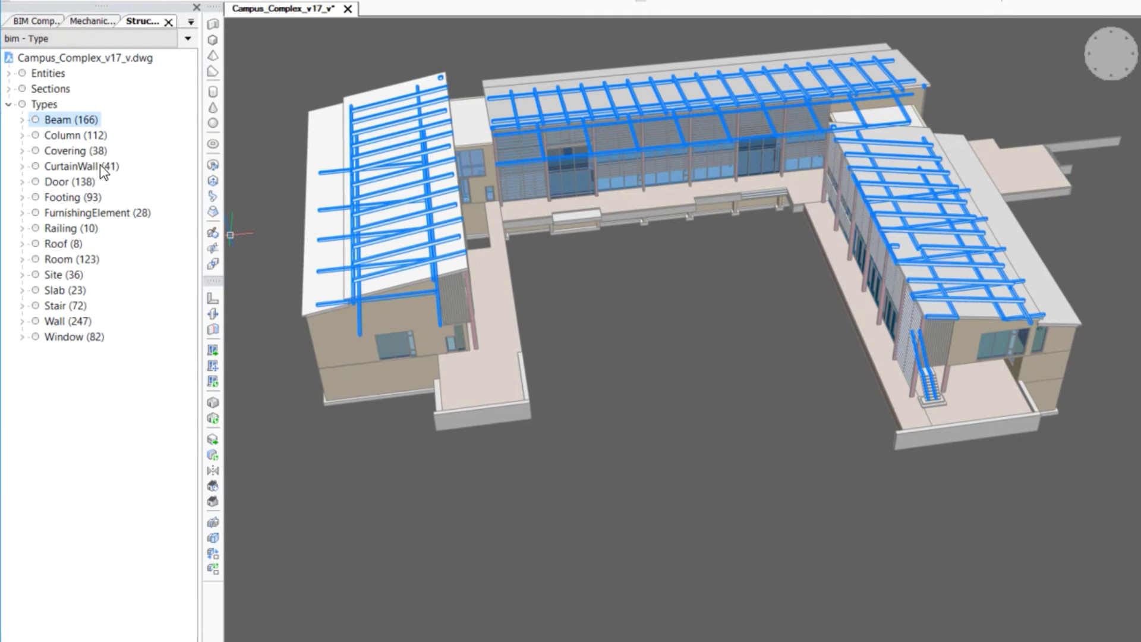
left_click(60, 291)
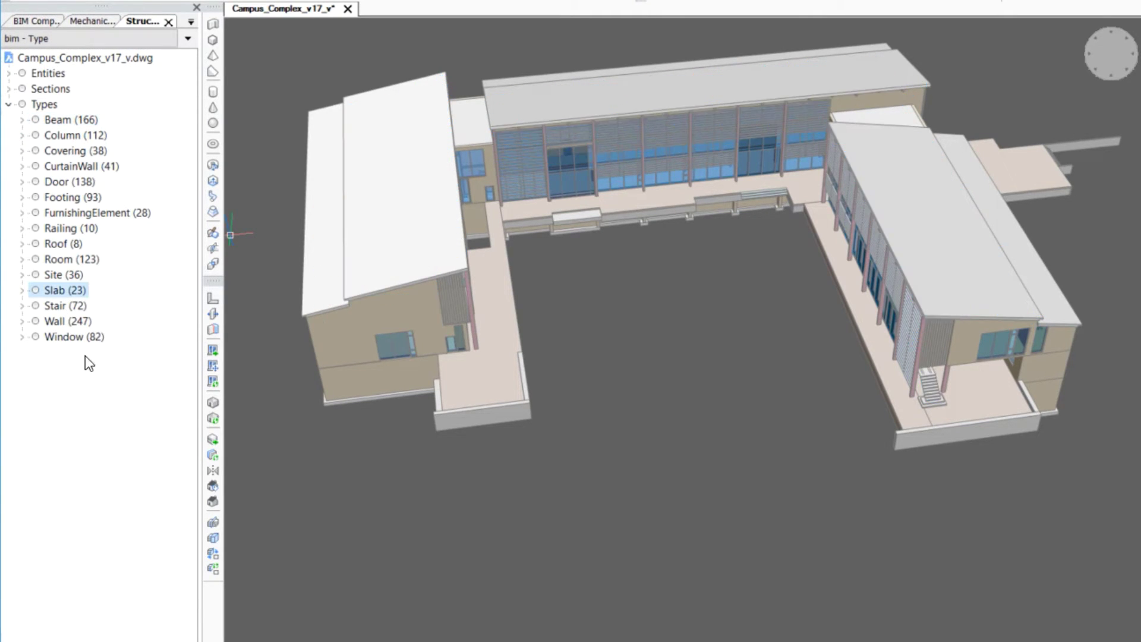
left_click(78, 166)
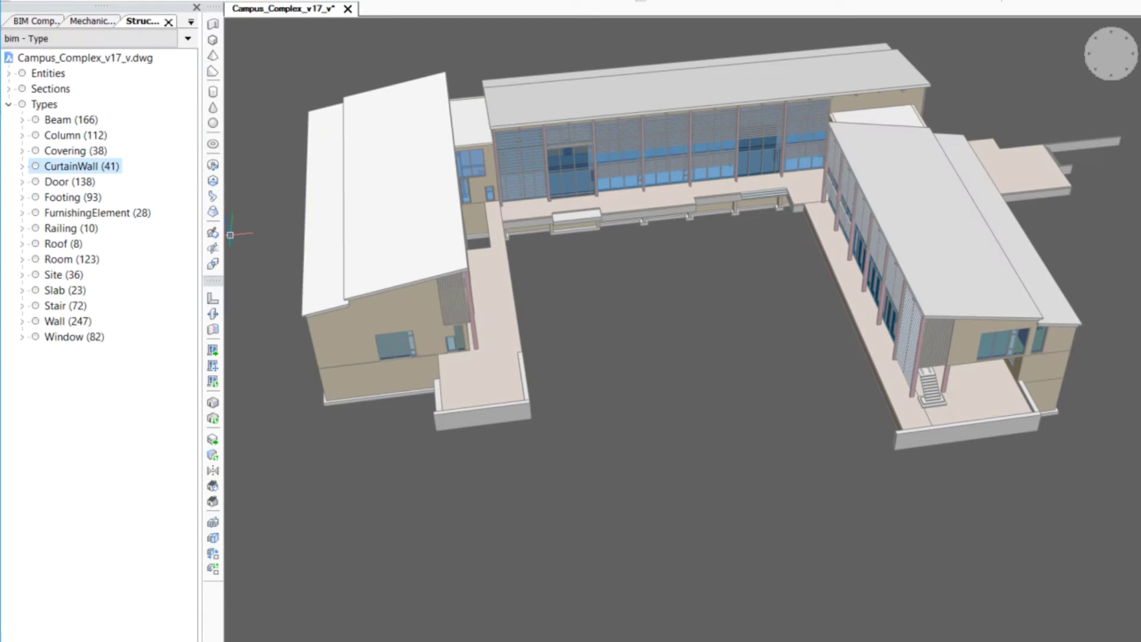
left_click(81, 343)
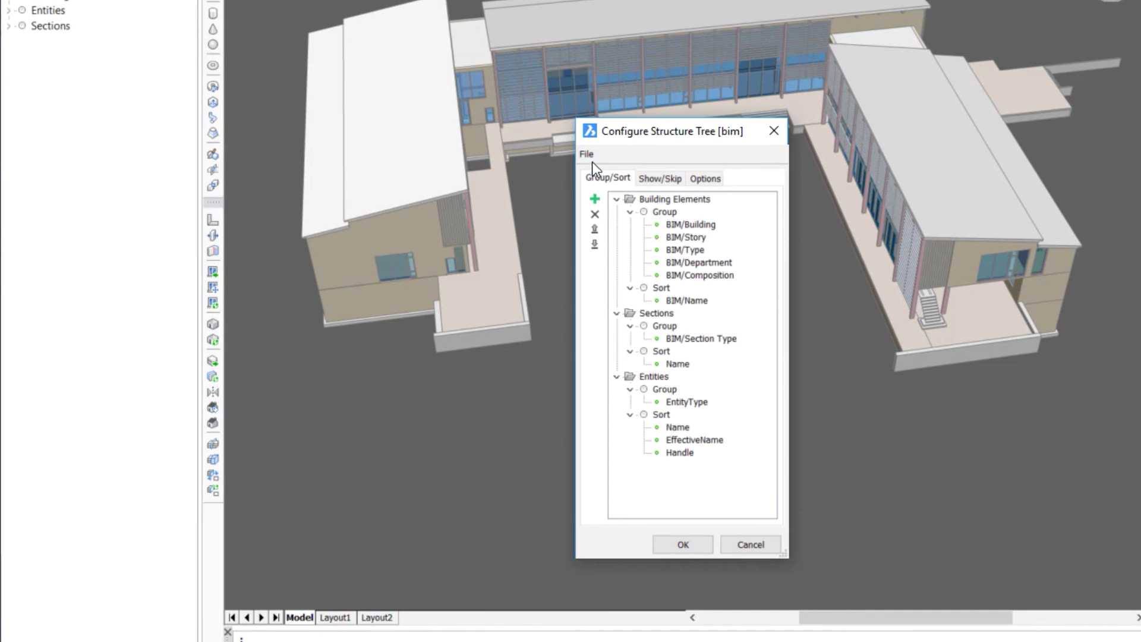
Save the structure configuration as a new file named 'bim - Operation Type'
left_click(591, 158)
left_click(636, 206)
type("bim - ")
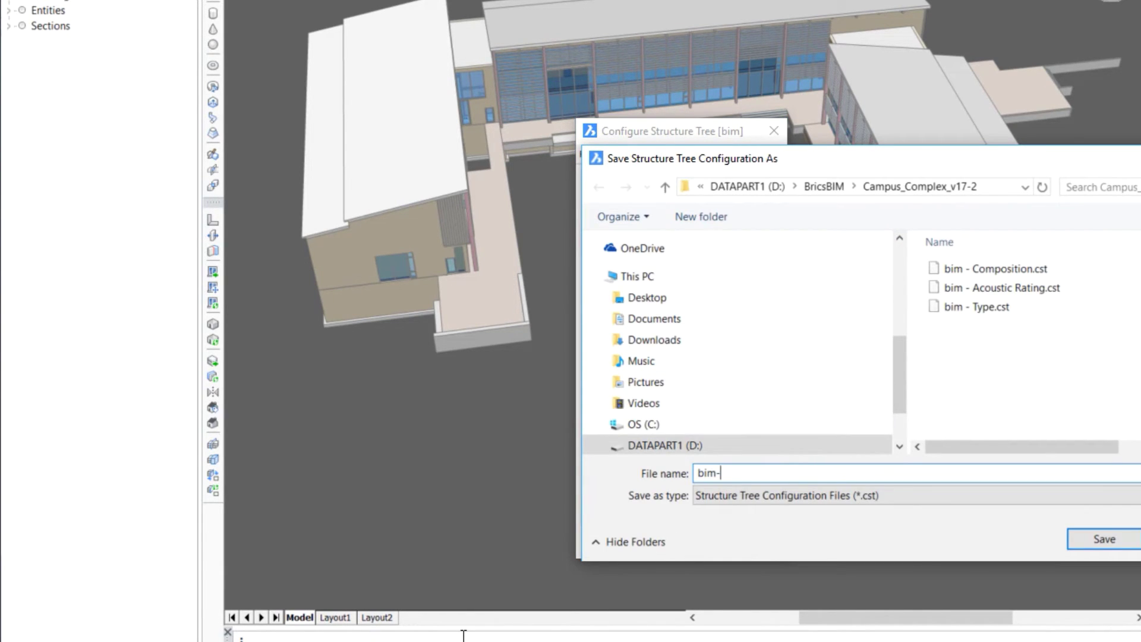
type("Operation Type")
left_click(1088, 543)
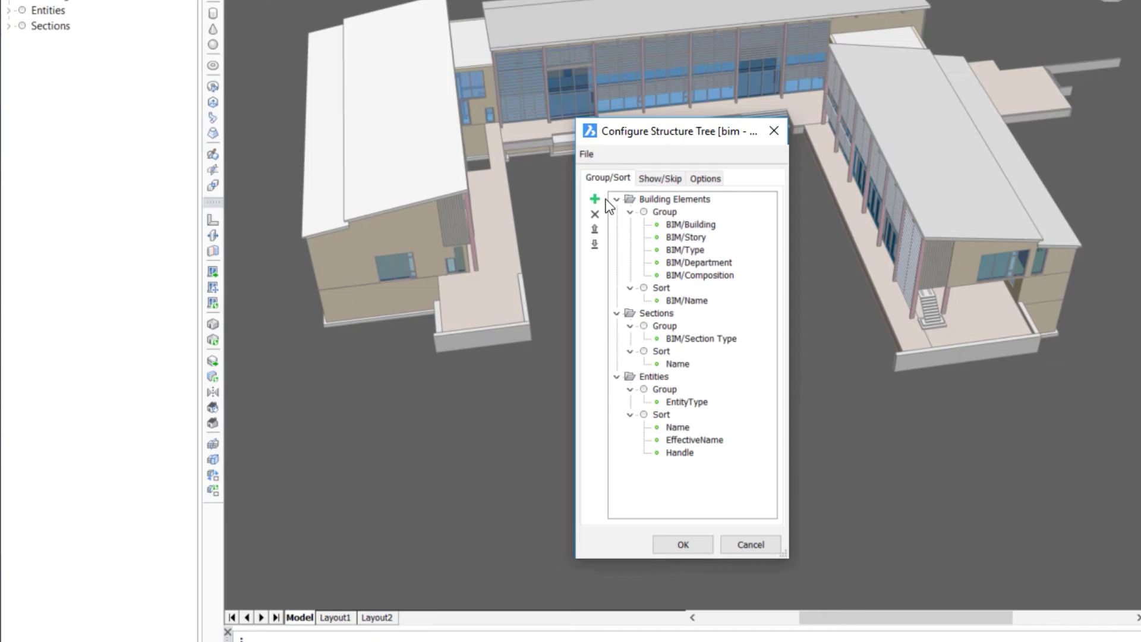
Group Building Elements by BIM/Operation type only, removing the other grouping properties
left_click(660, 213)
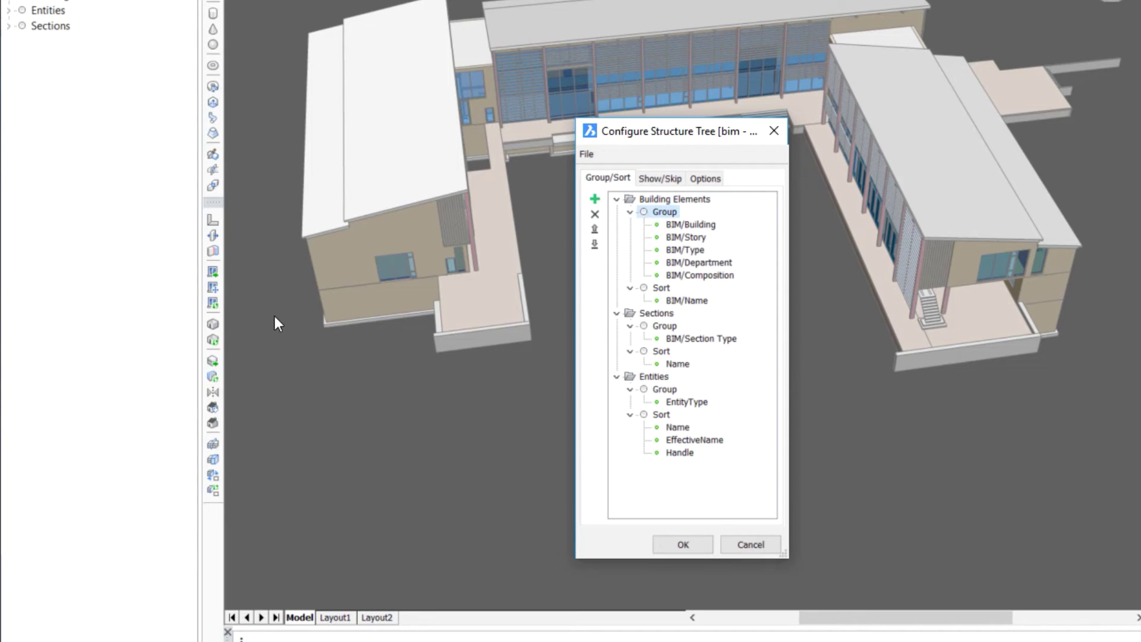
left_click(595, 199)
left_click(943, 281)
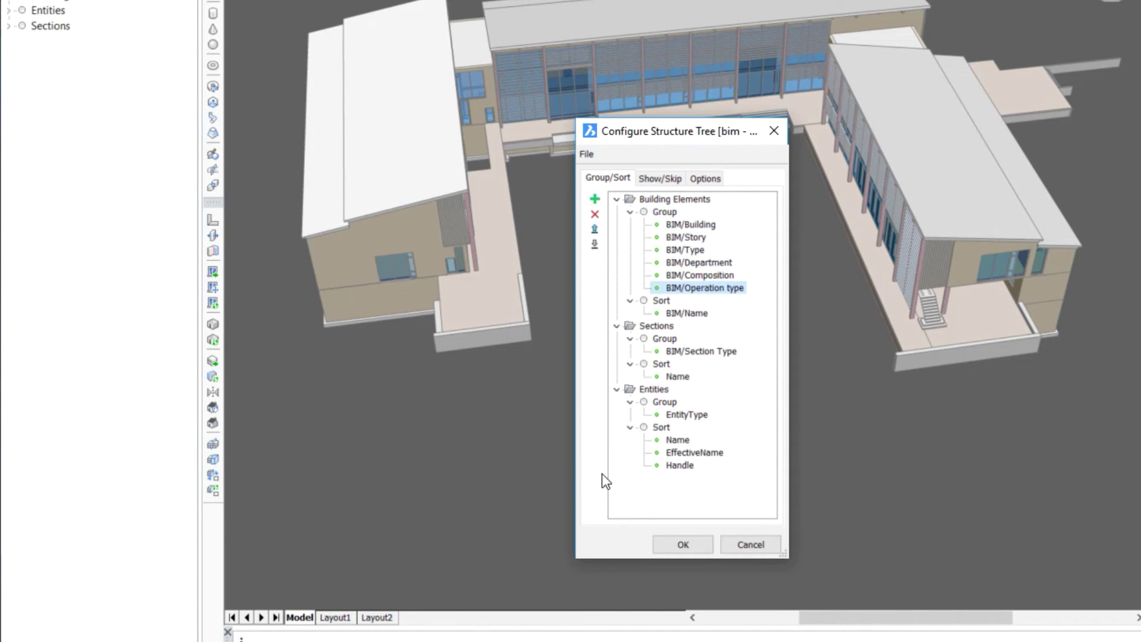
left_click(674, 226)
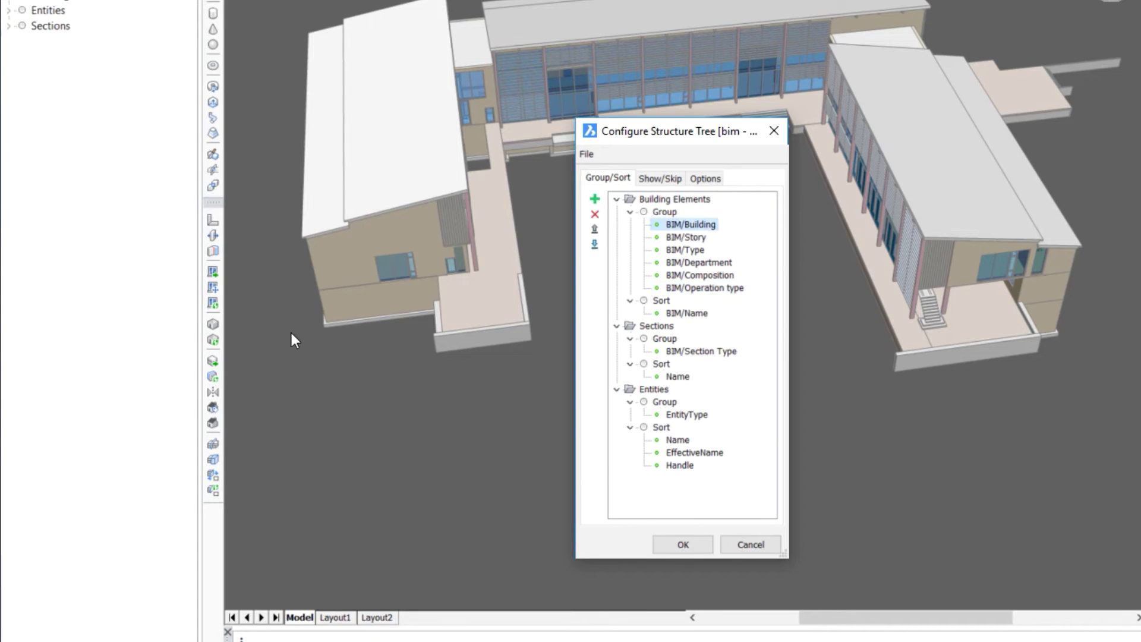
left_click(595, 214)
left_click(596, 214)
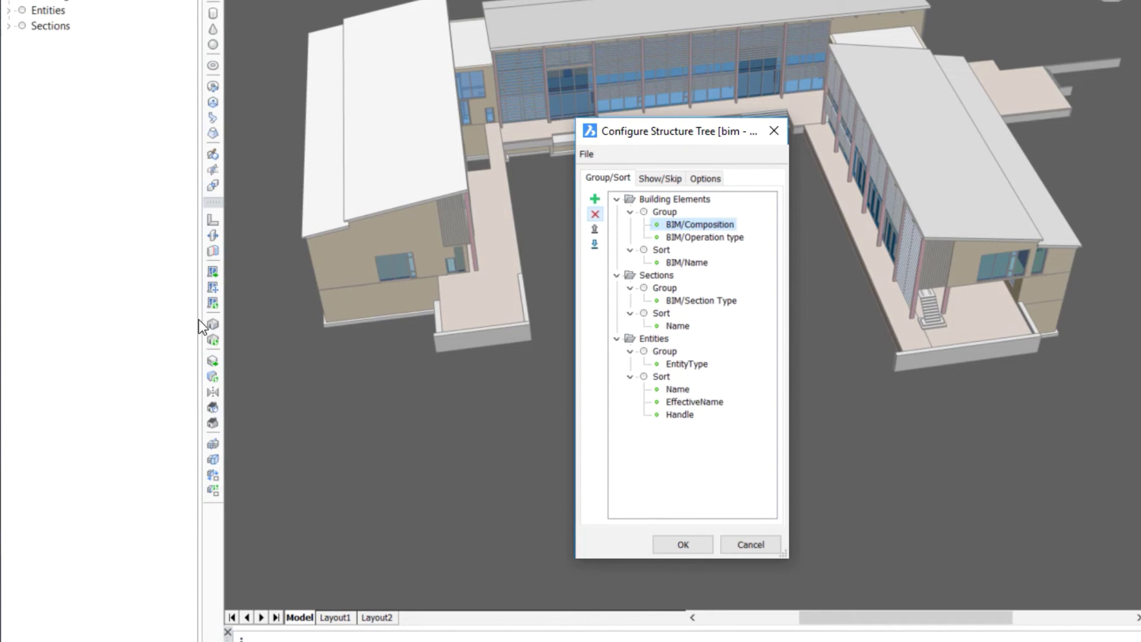
left_click(595, 214)
Rename the Building Elements heading to 'Window Operation Type'
left_click(690, 199)
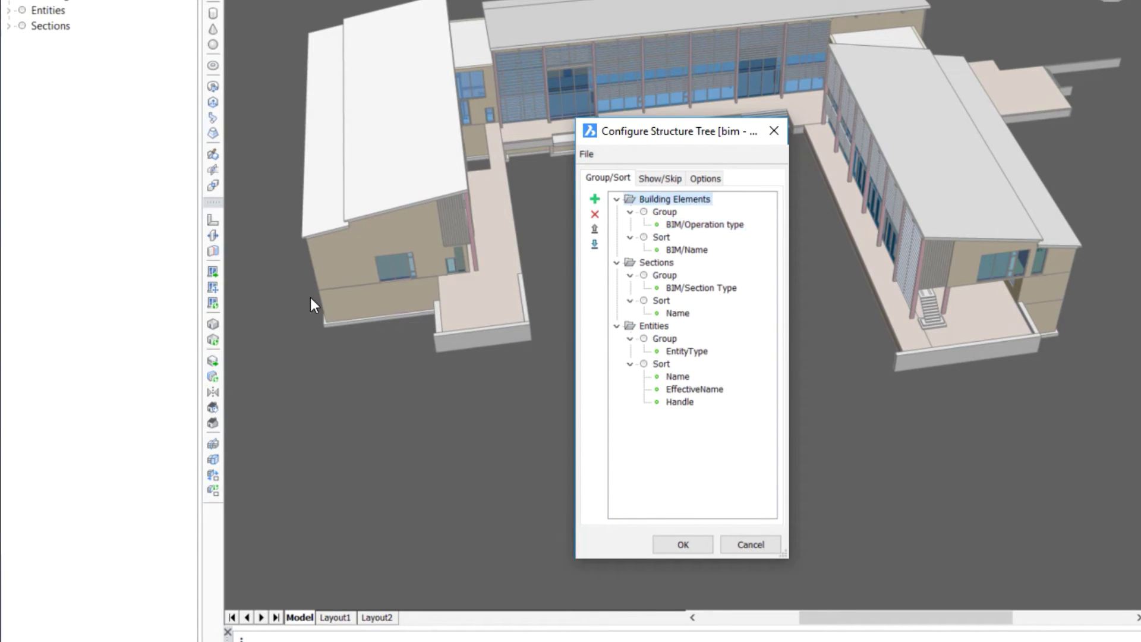
key("F2")
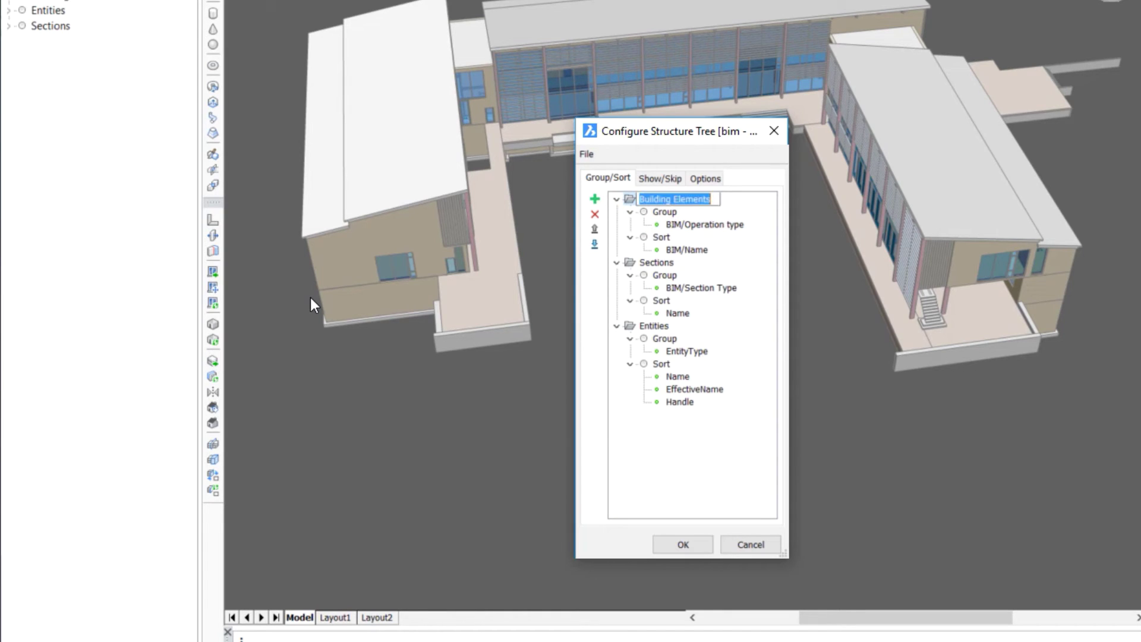
type("Window Operat")
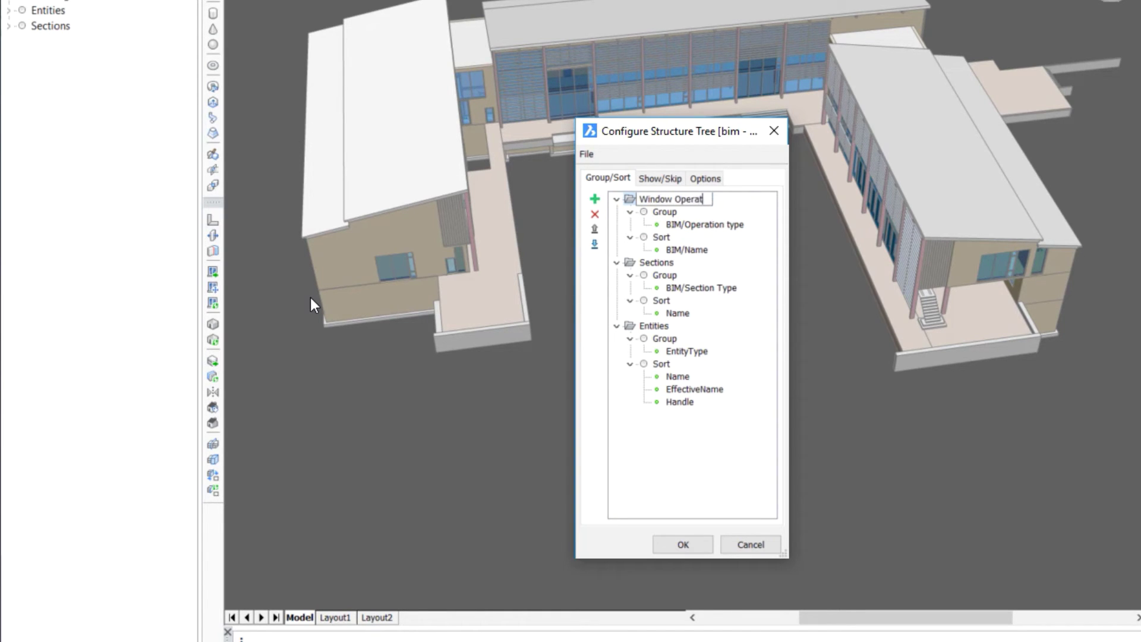
type("ion Type")
key("Return")
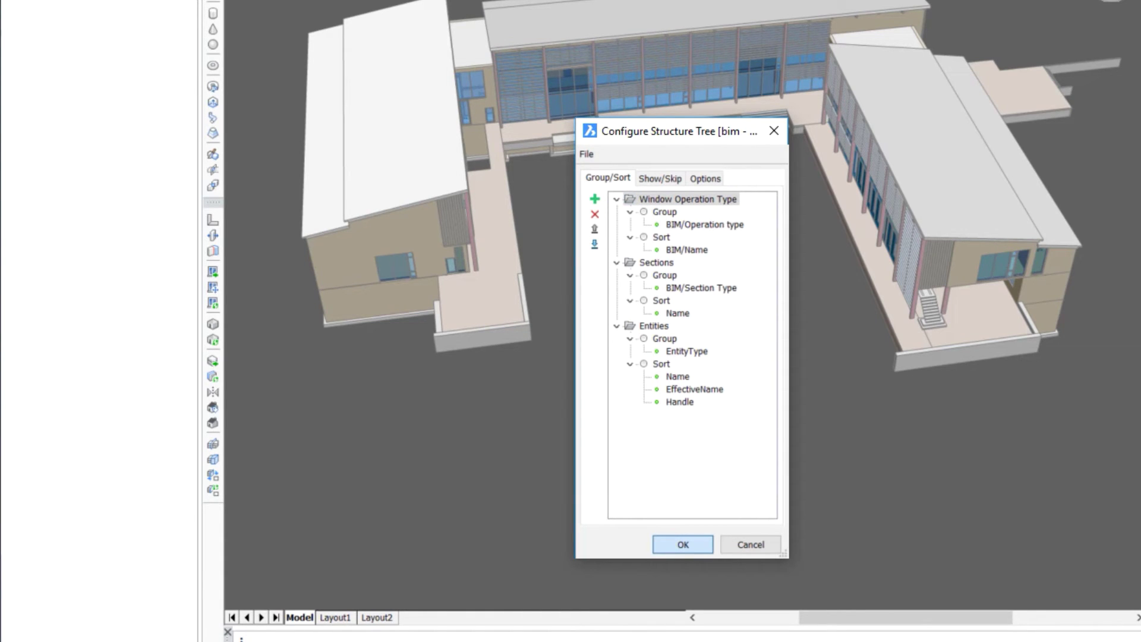
Apply the configuration, expand Window Operation Type and select the 42 NOTDEFINED windows
left_click(683, 545)
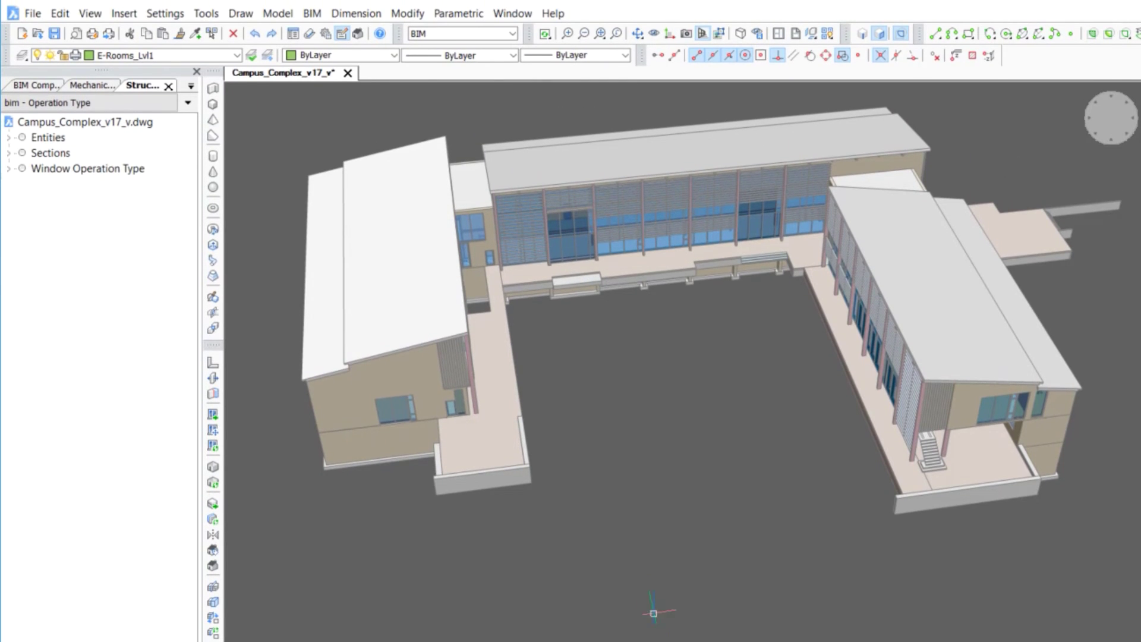
left_click(8, 169)
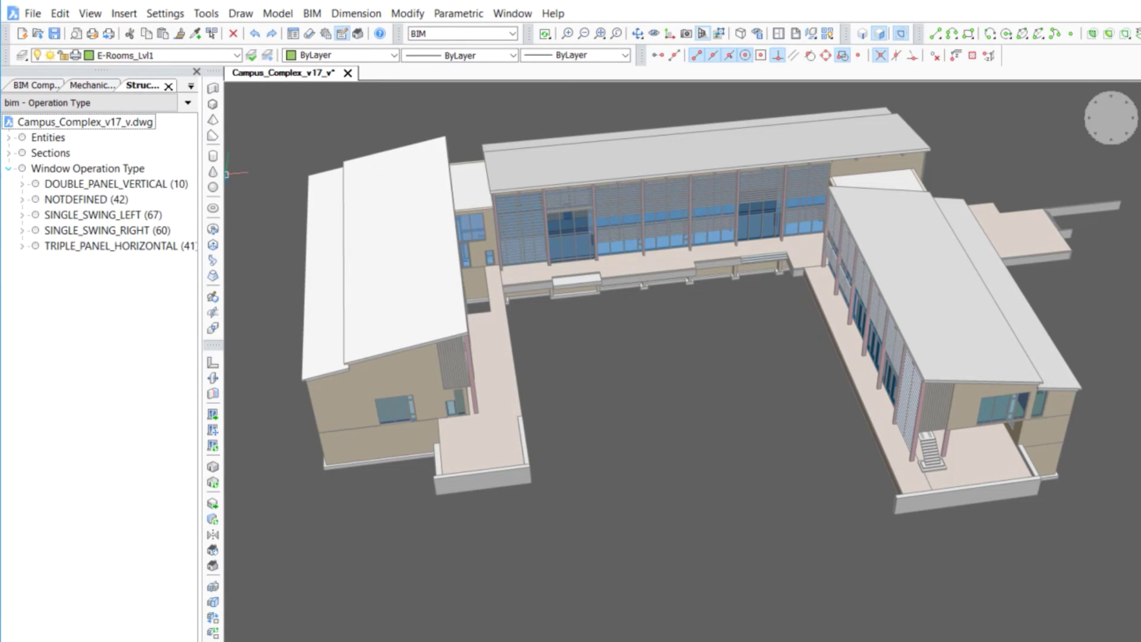
left_click(71, 199)
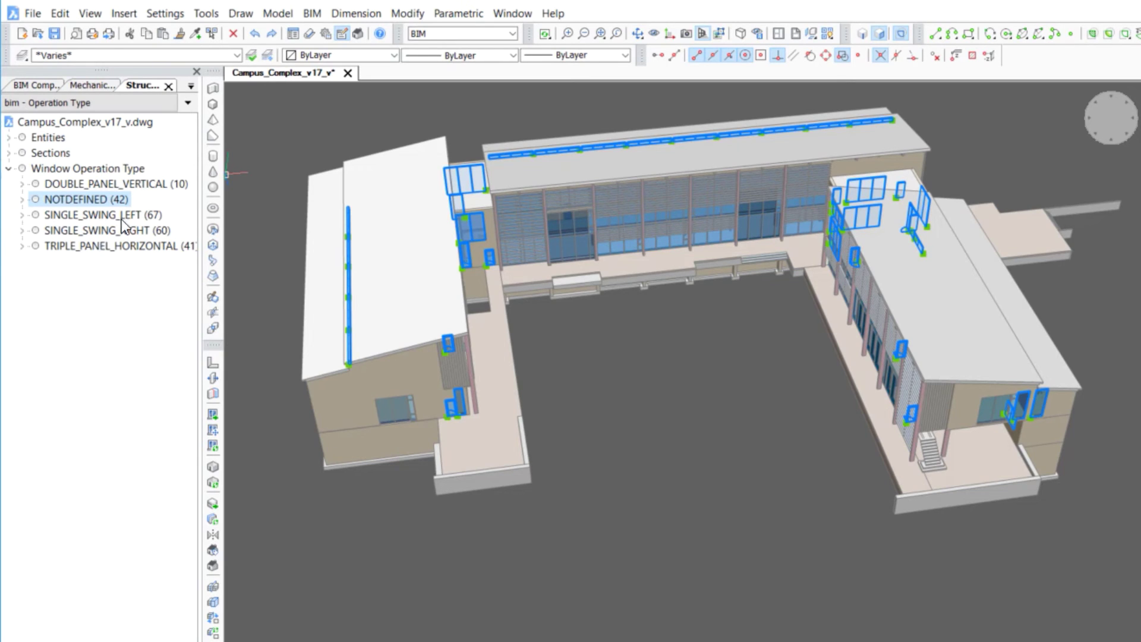
Load bim - Acoustic Rating.cst and expand Window Acoustic Rating into STC-42, STC-44 and STC-46
left_click(188, 102)
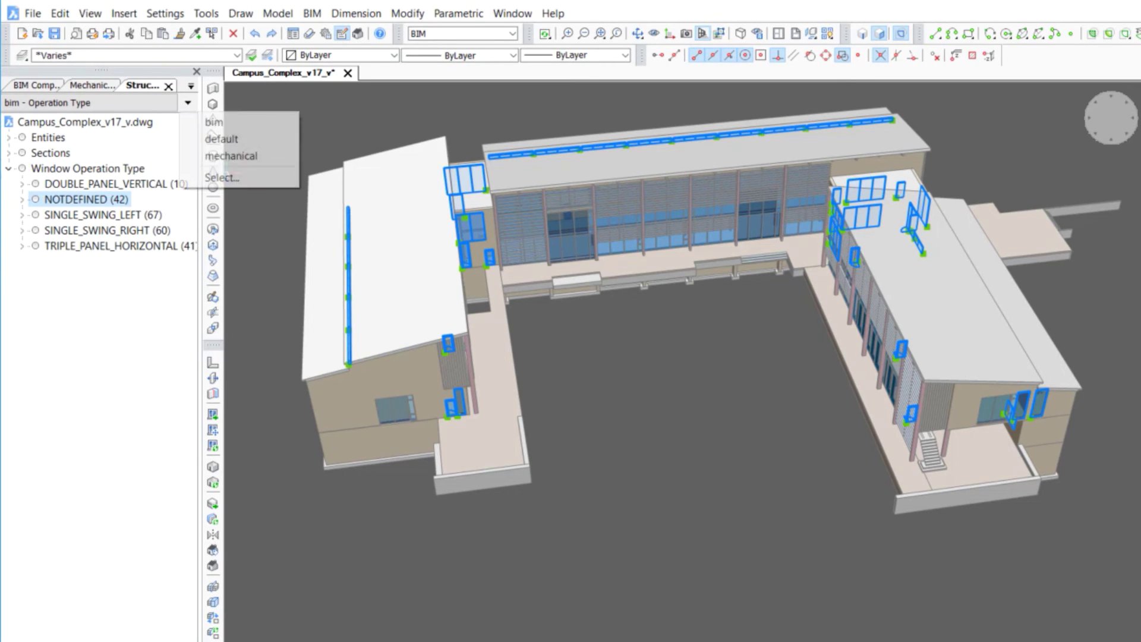
left_click(229, 177)
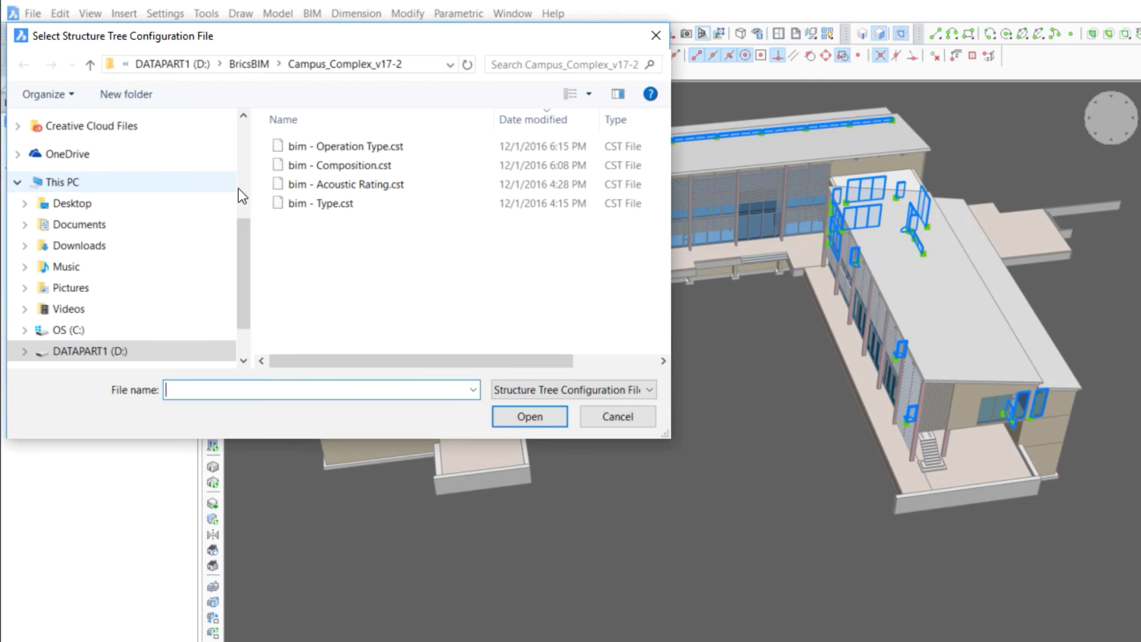
left_click(332, 185)
left_click(534, 417)
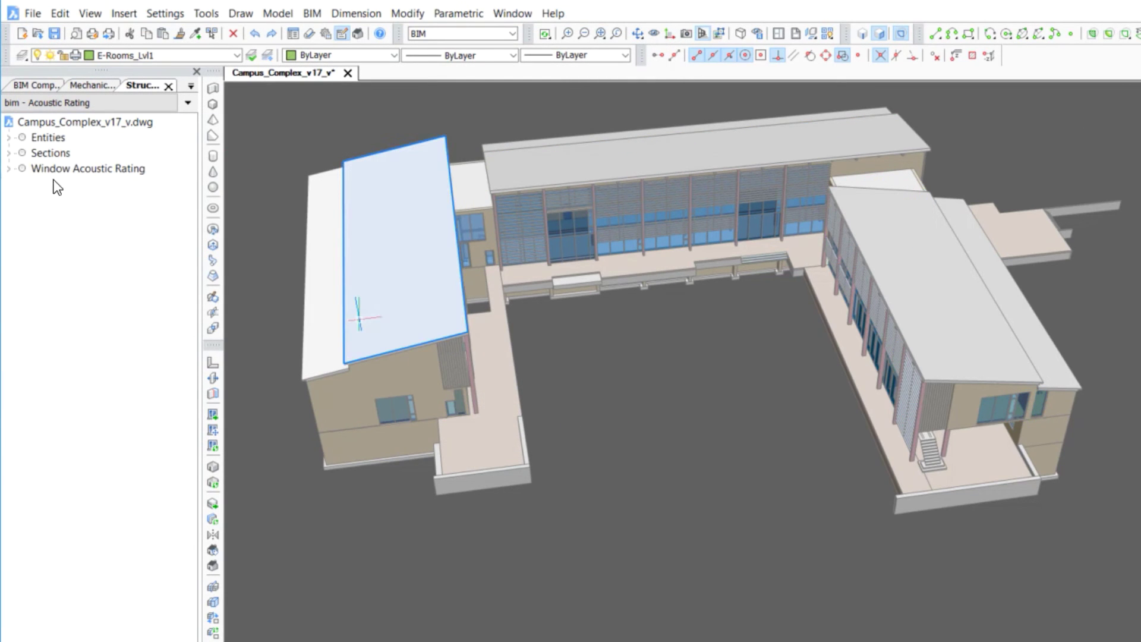
left_click(8, 169)
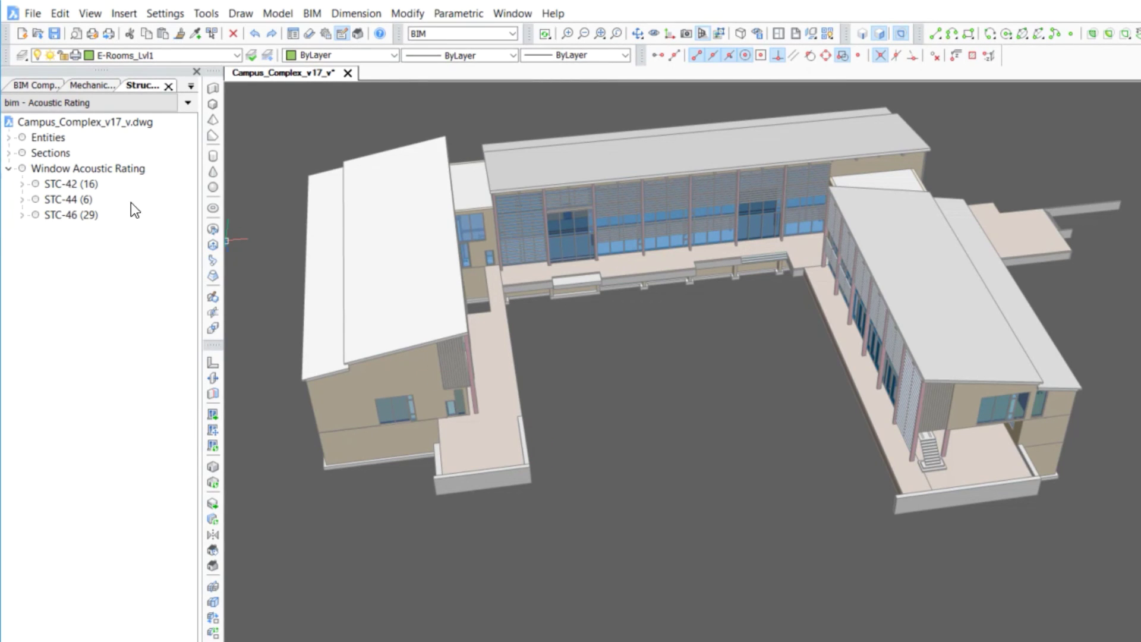
Select the STC-42 (16), STC-44 (6) and STC-46 (29) groups in turn
left_click(90, 185)
left_click(89, 201)
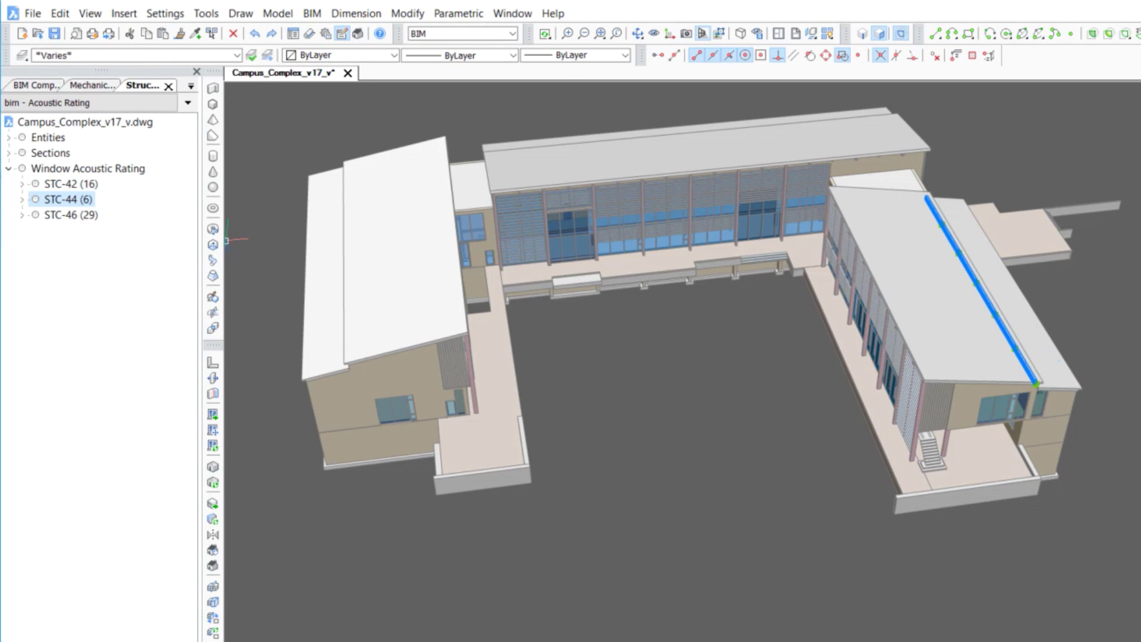
left_click(81, 215)
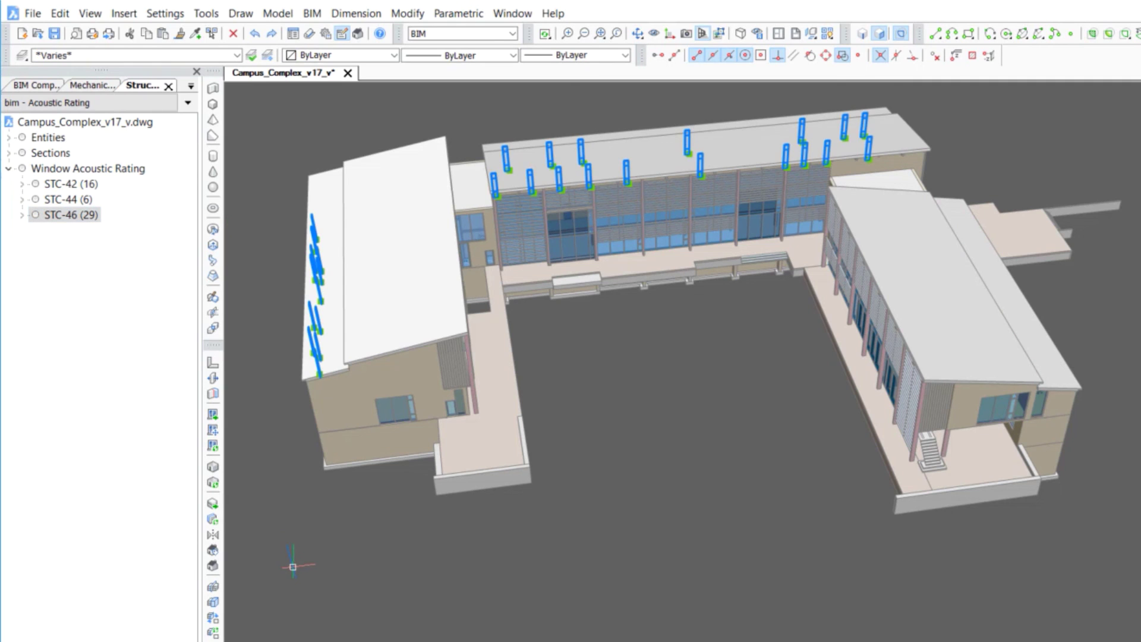